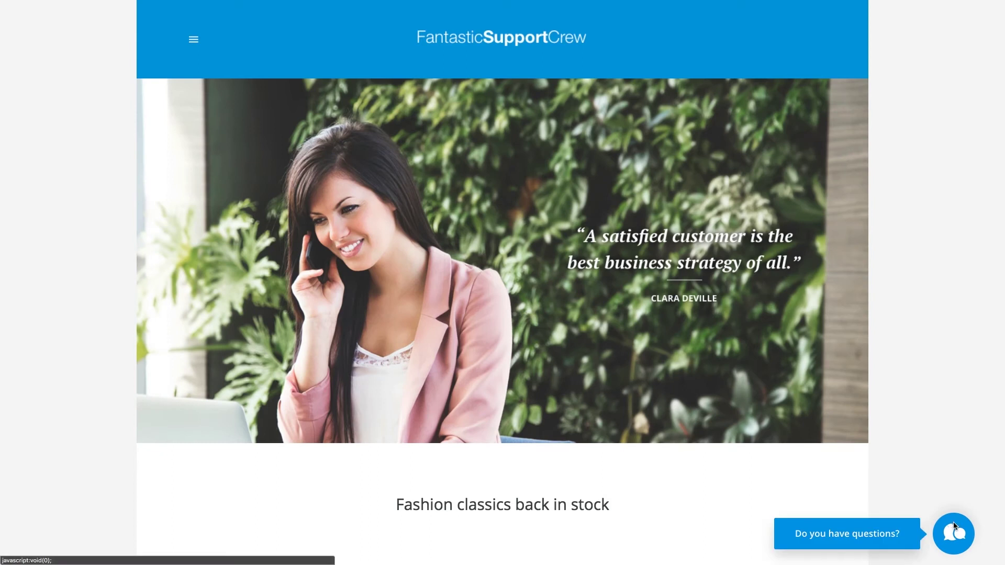
# Open the website's chat widget, pick the Sales group and begin typing 'Hell'.
pyautogui.click(952, 526)
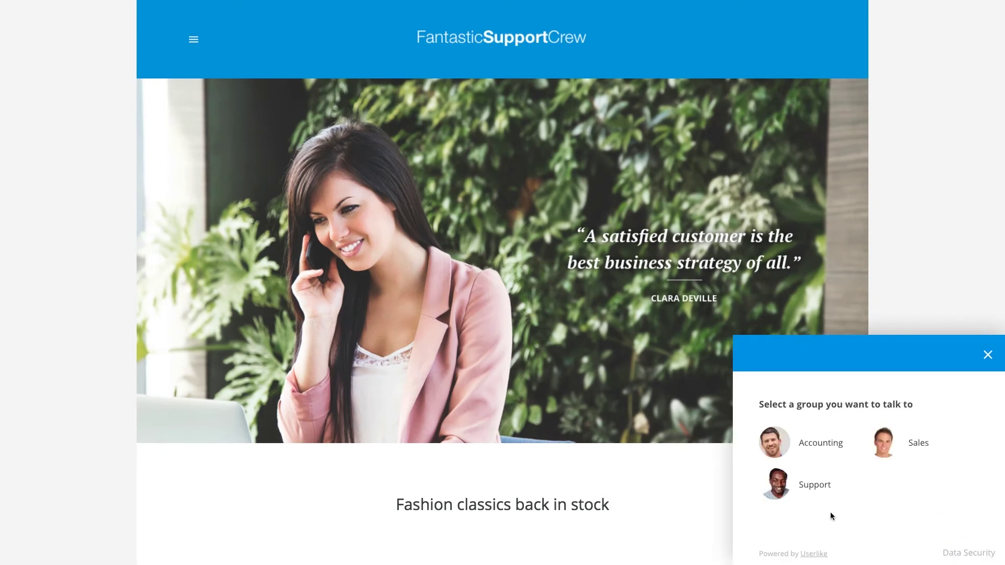
pyautogui.click(888, 440)
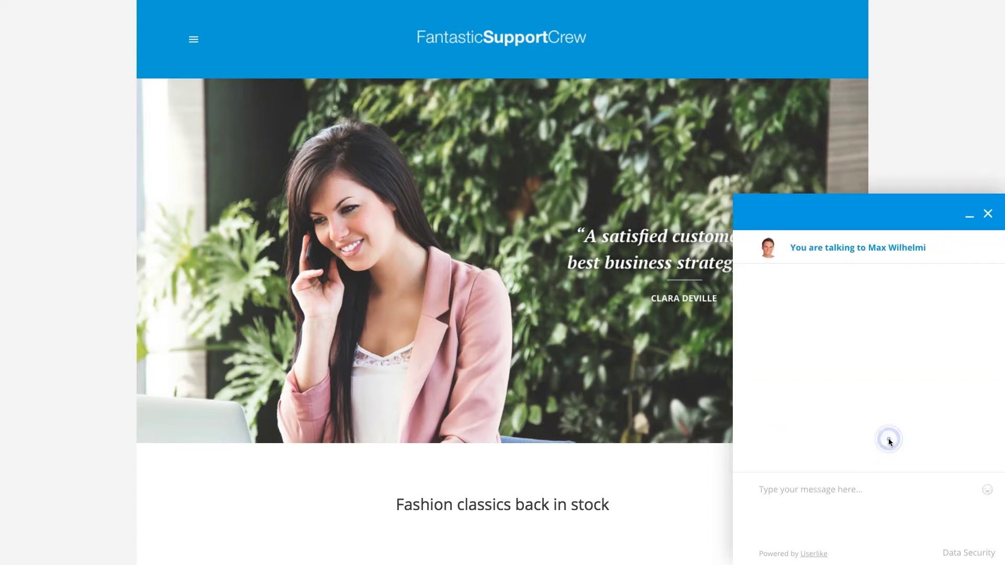
pyautogui.click(850, 491)
pyautogui.write('Hell')
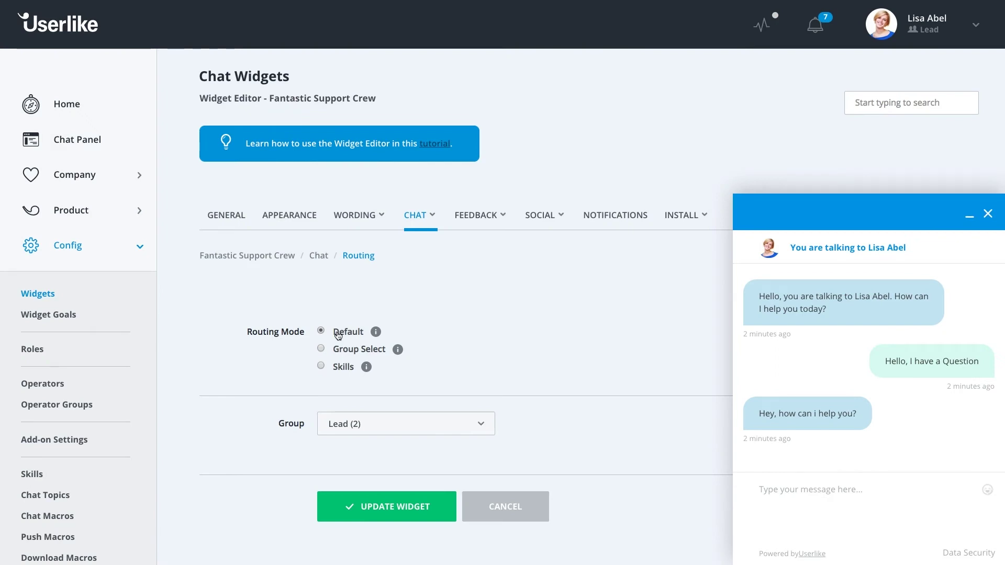
# Switch the widget's routing mode to Group Select, then to Skills.
pyautogui.click(337, 352)
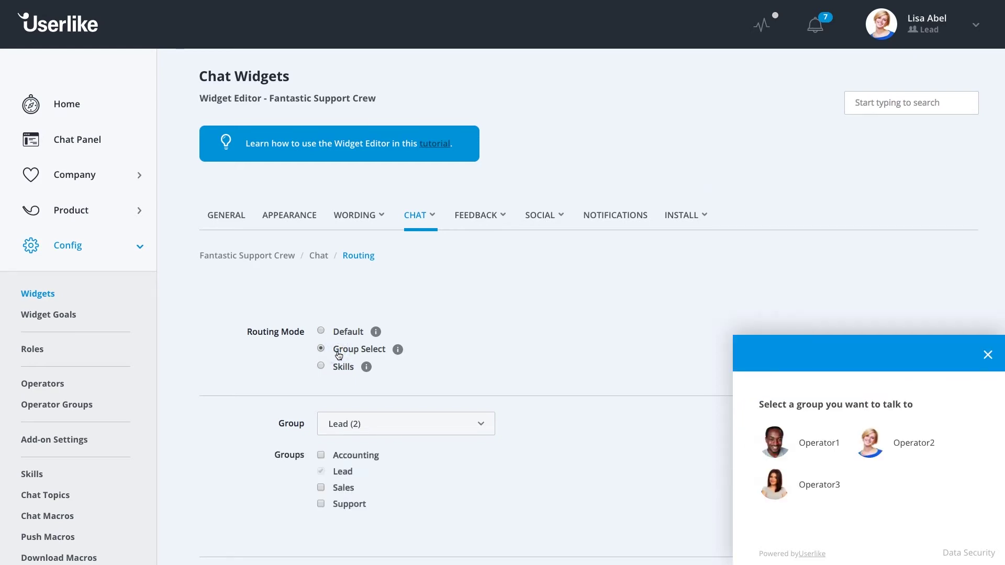
pyautogui.click(339, 367)
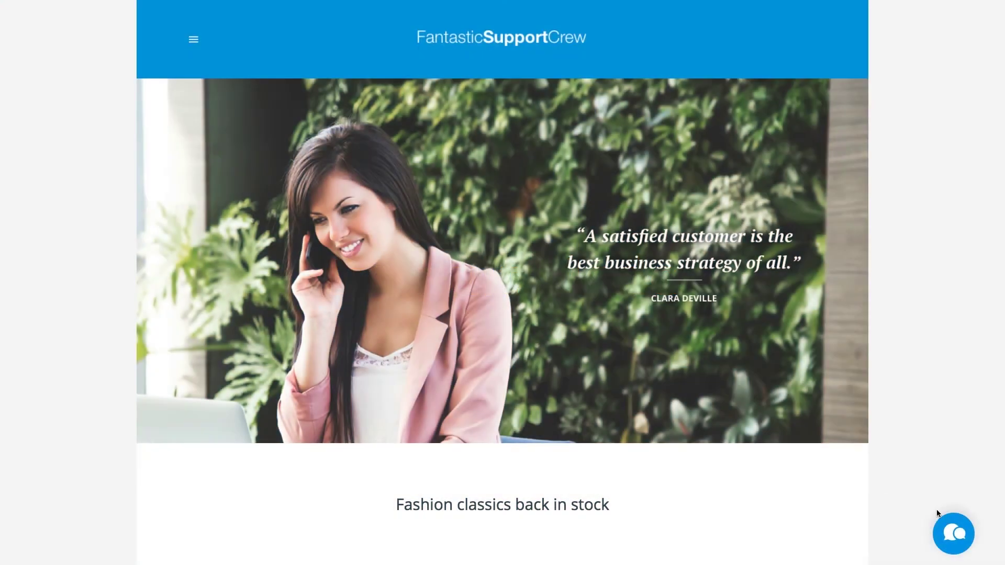
# Send a ':)' greeting to the operator in the website chat and start typing 'Hi'.
pyautogui.click(955, 529)
pyautogui.click(856, 503)
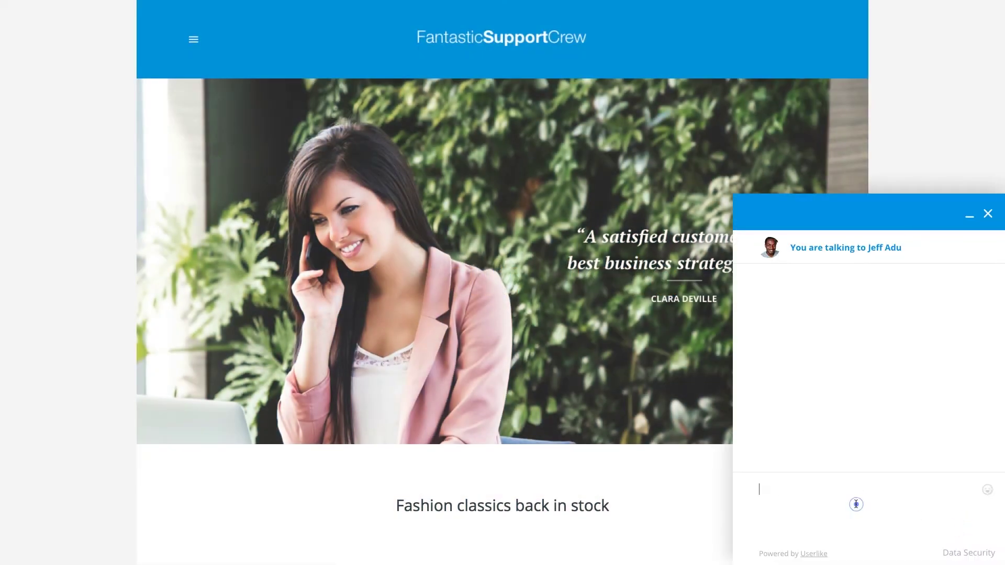
pyautogui.write('Hello Jeff :)')
pyautogui.press('Return')
pyautogui.write('Hi')
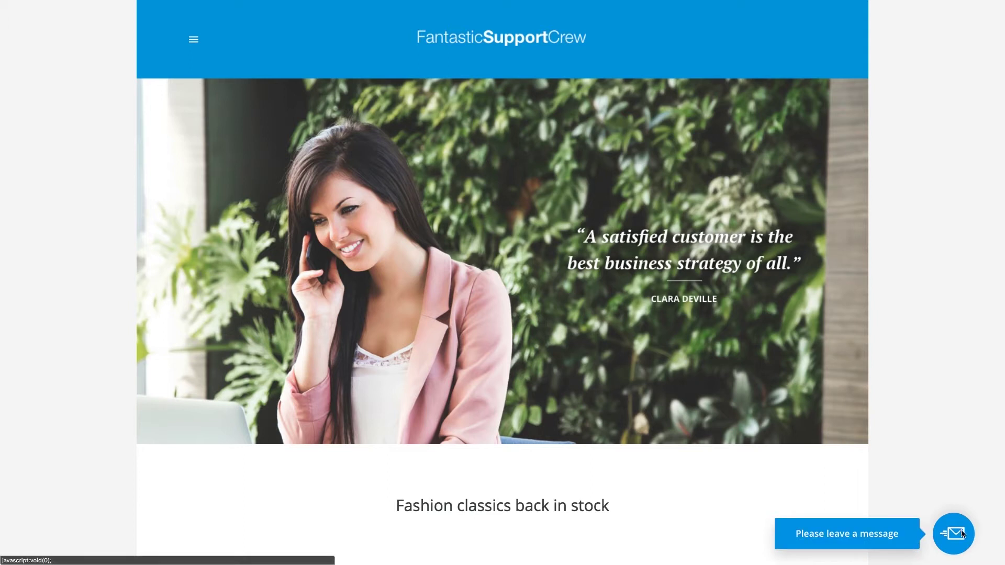
# Open the offline leave-a-message form and enter a name in its name field.
pyautogui.click(962, 533)
pyautogui.click(788, 333)
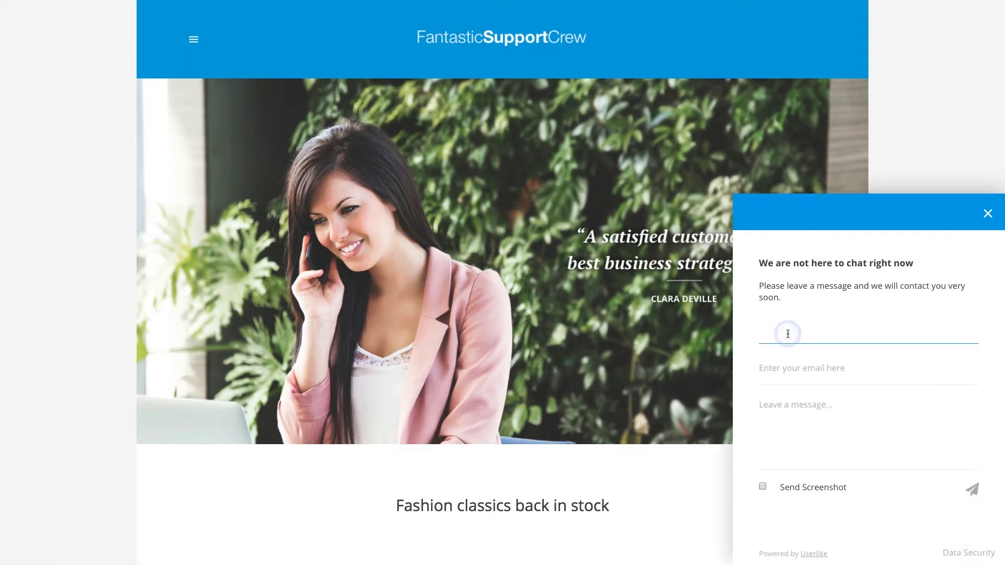
pyautogui.write('Tamin')
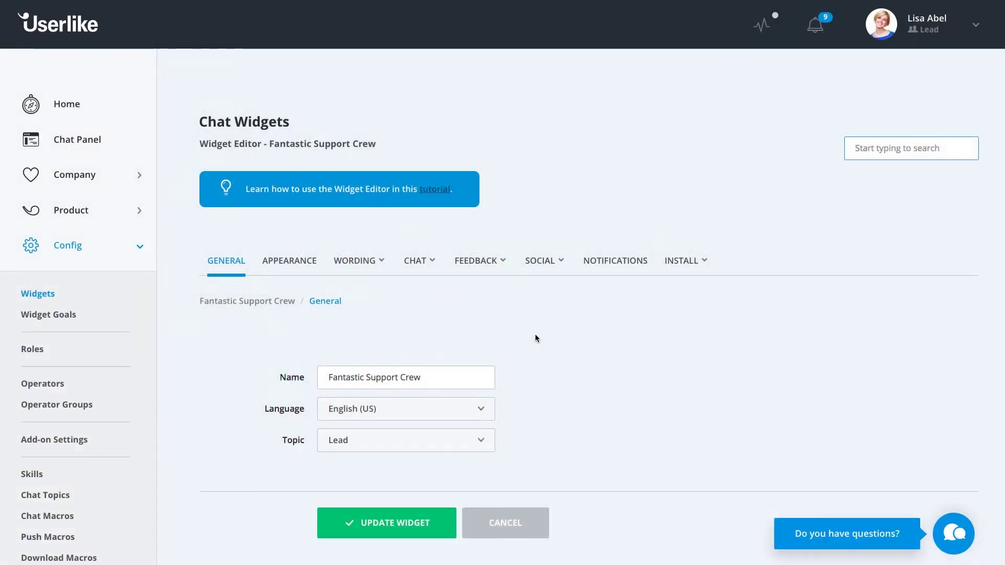
# Set the widget's Chat > Routing group to Accounting.
pyautogui.click(426, 264)
pyautogui.click(431, 312)
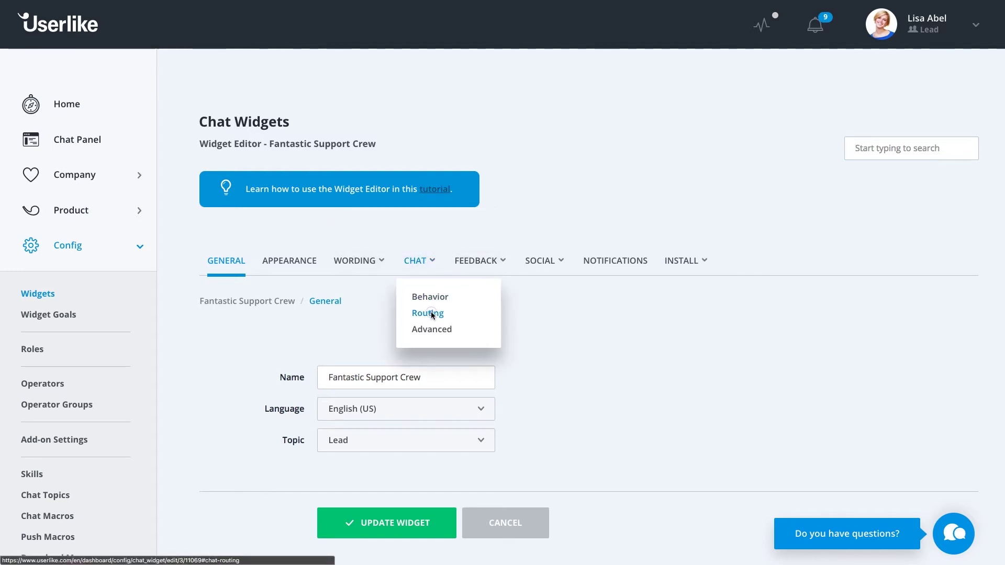
pyautogui.scroll(-2, 431, 315)
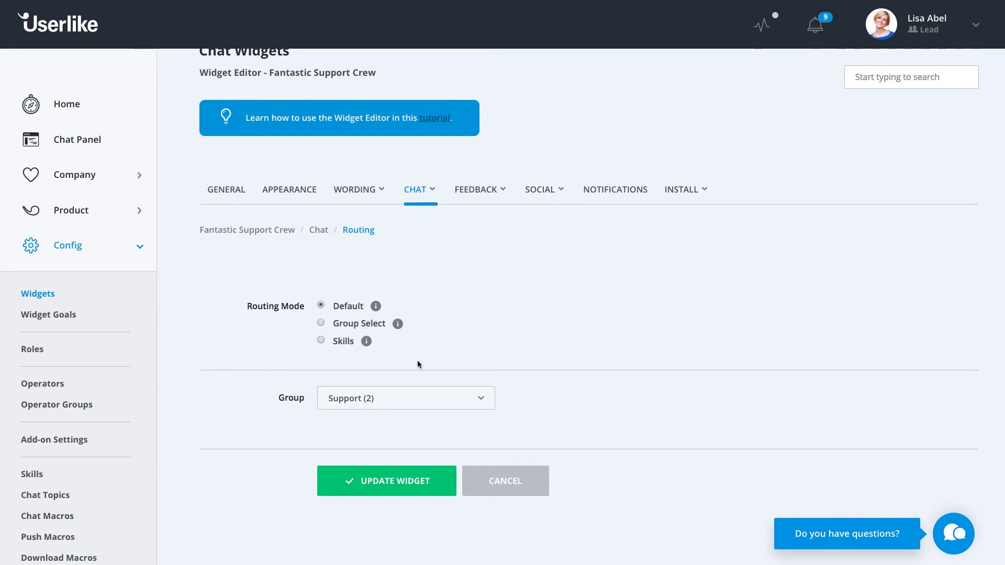
pyautogui.click(406, 394)
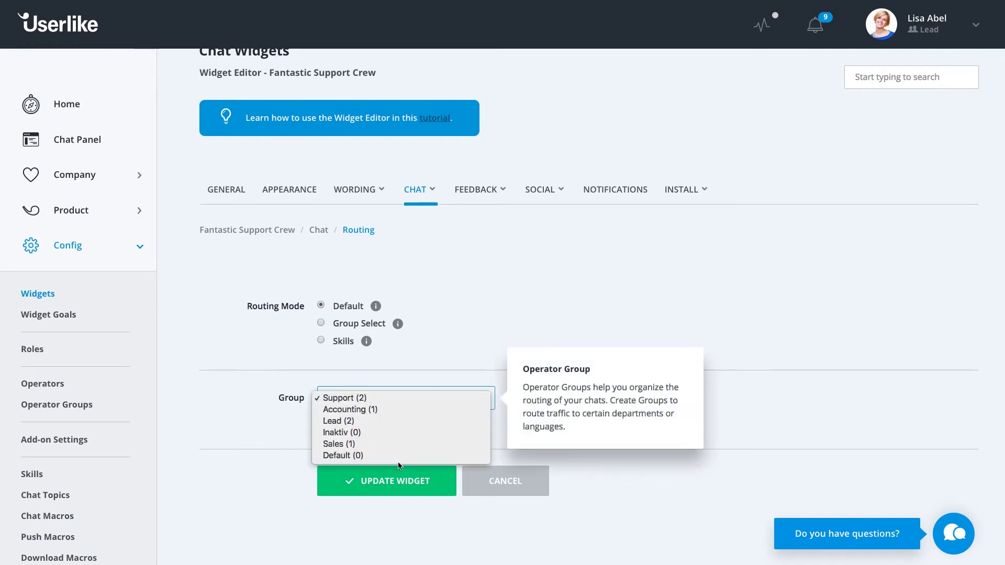
pyautogui.click(375, 412)
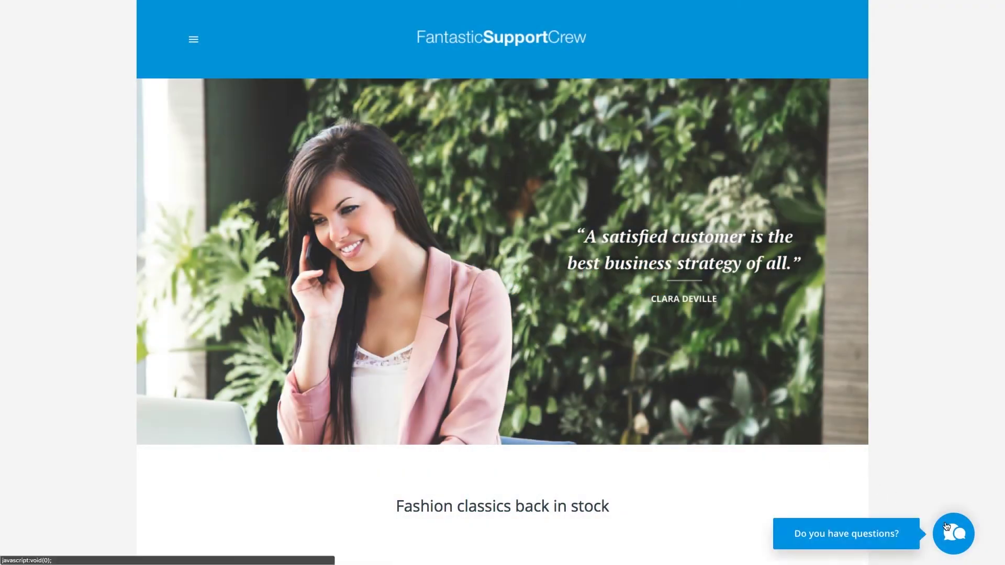
# Start a Support chat, send 'Hello :)' and begin typing 'How do I integr'.
pyautogui.click(946, 526)
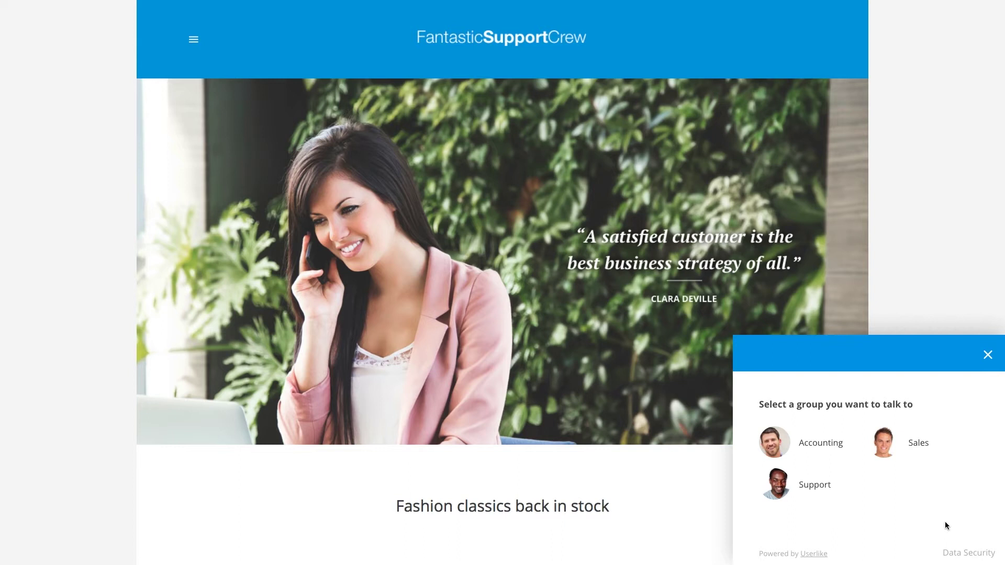
pyautogui.click(788, 484)
pyautogui.click(794, 488)
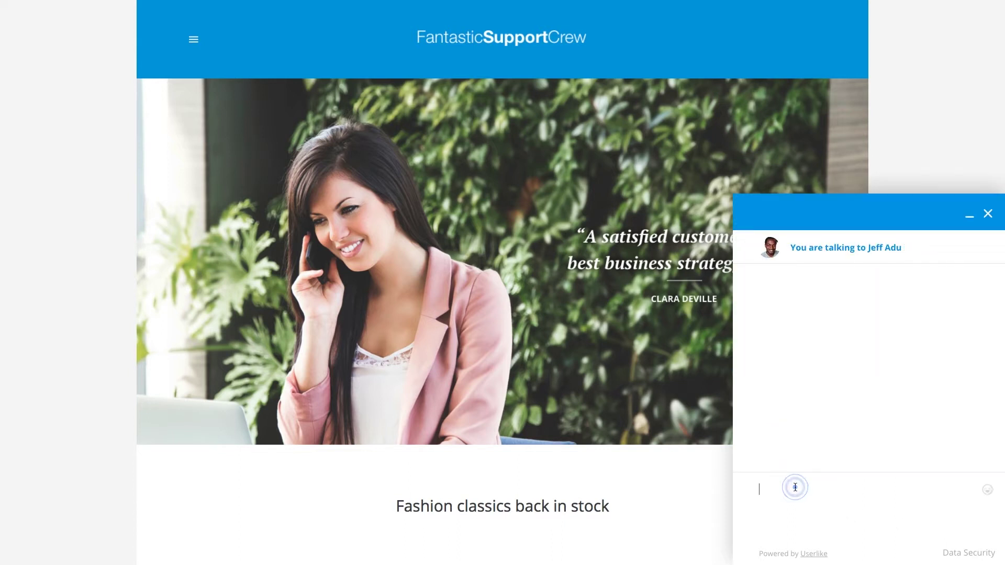
pyautogui.write('Hello :)')
pyautogui.press('Return')
pyautogui.write('How do ')
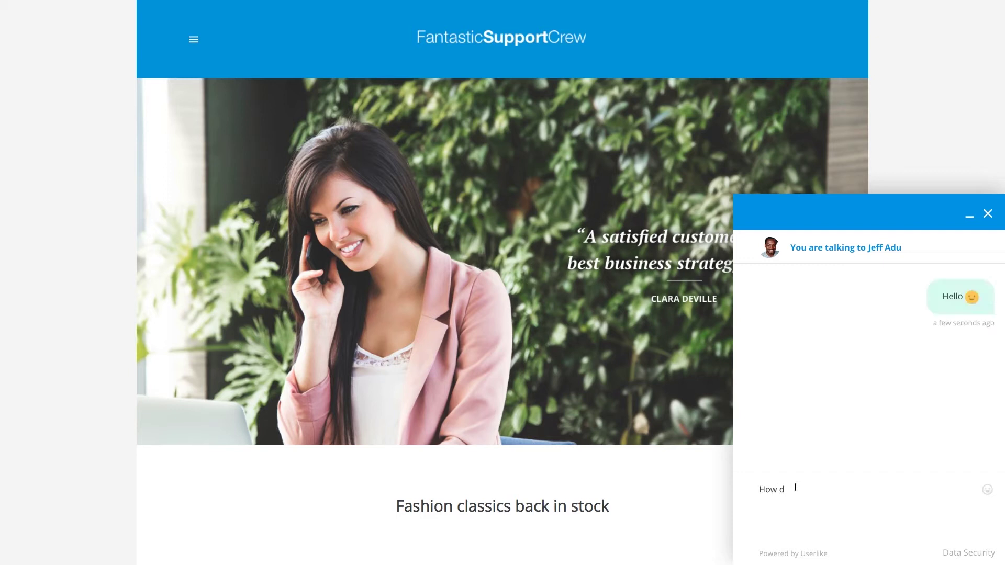
pyautogui.write('I integr')
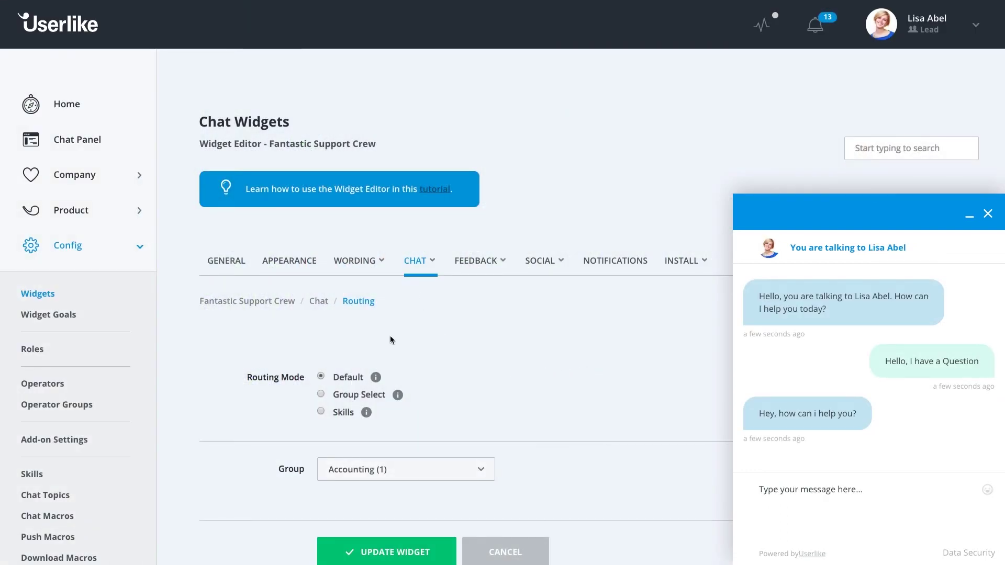
# Switch routing to Group Select and scroll down to the group options.
pyautogui.click(341, 398)
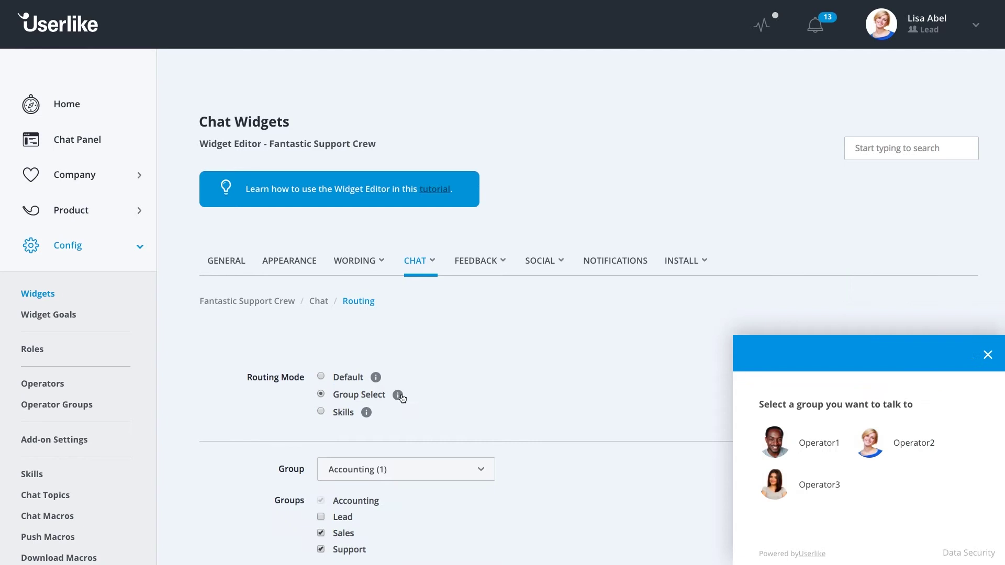
pyautogui.scroll(-2, 518, 398)
pyautogui.scroll(-1, 517, 400)
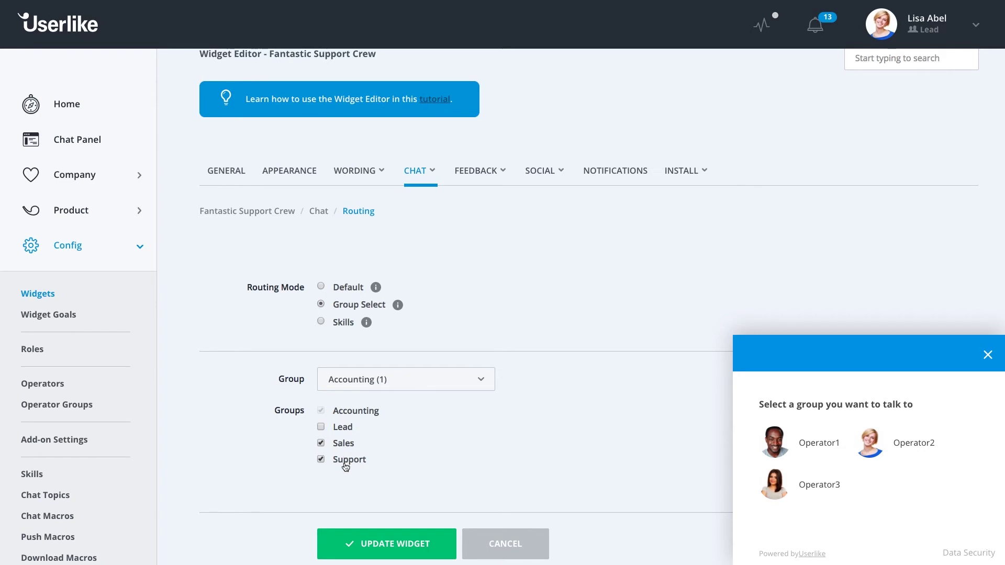
pyautogui.moveTo(345, 465)
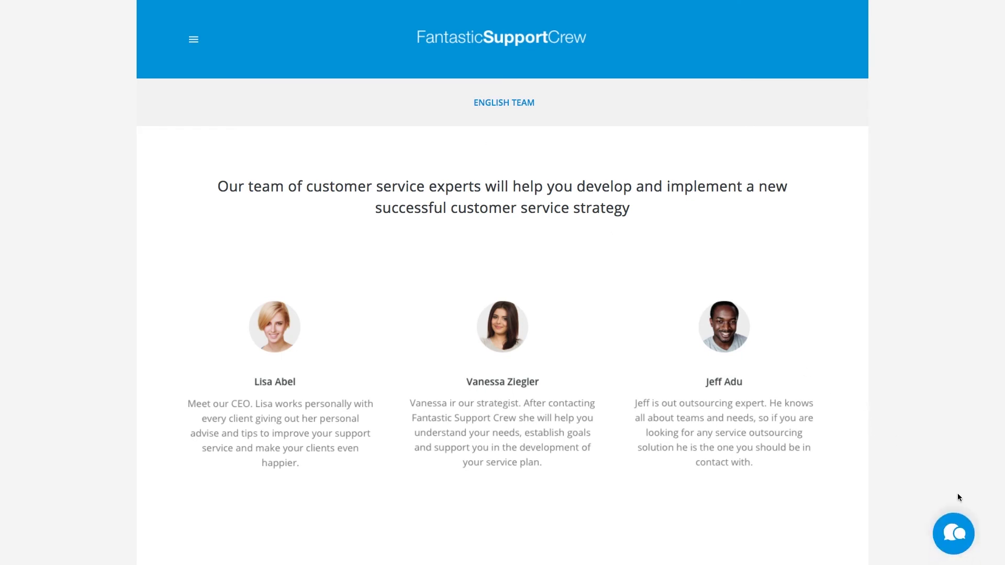
# On the English team page, send a greeting to the operator and type a follow-up question.
pyautogui.click(953, 533)
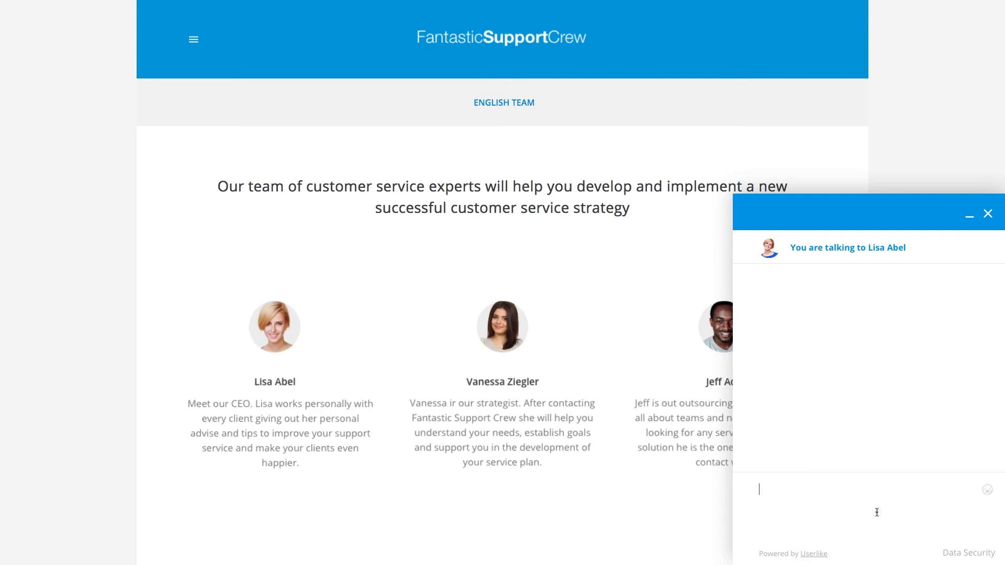
pyautogui.write('Hello Lisa :)')
pyautogui.press('Return')
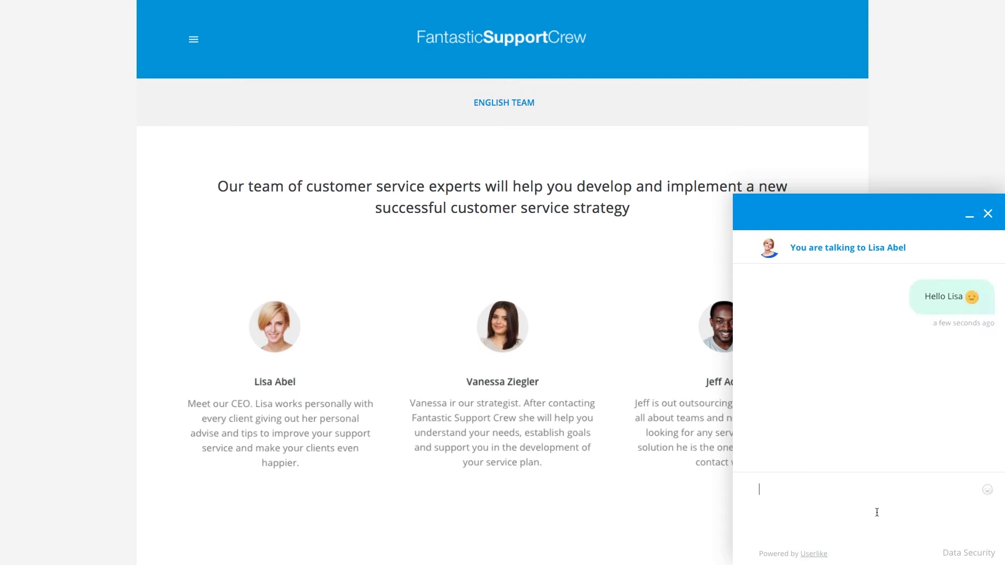
pyautogui.write('I wanted to')
pyautogui.write('ow how I can engage n')
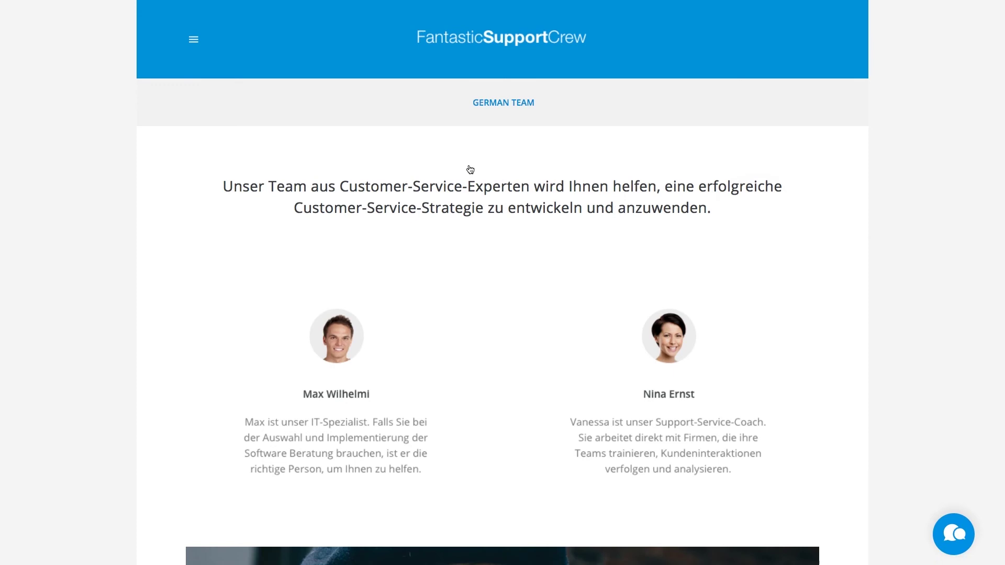
# Start a chat on the German team page with a 'Hallo' greeting, then go to Config > Skills.
pyautogui.click(952, 534)
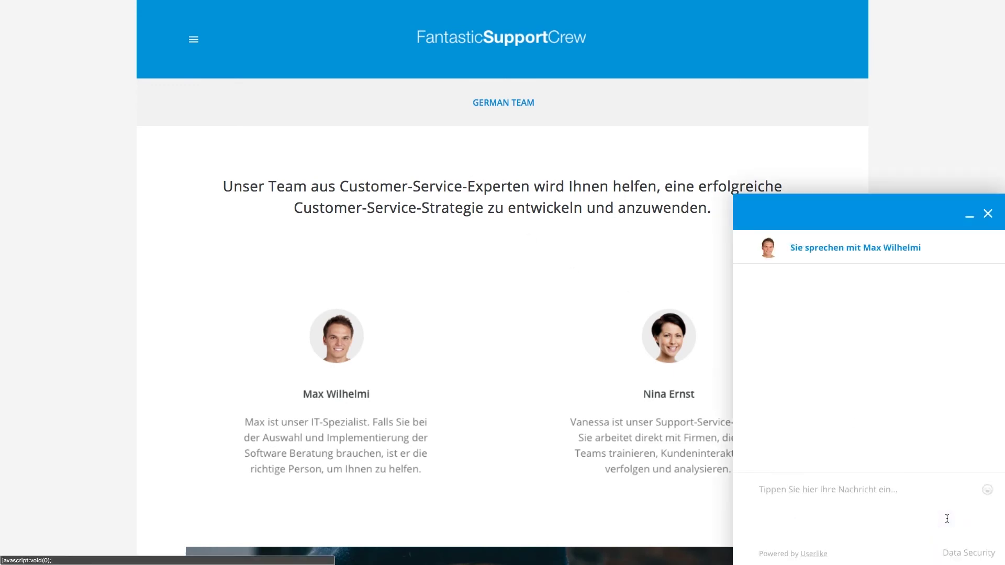
pyautogui.click(902, 503)
pyautogui.write('Hallo Ma')
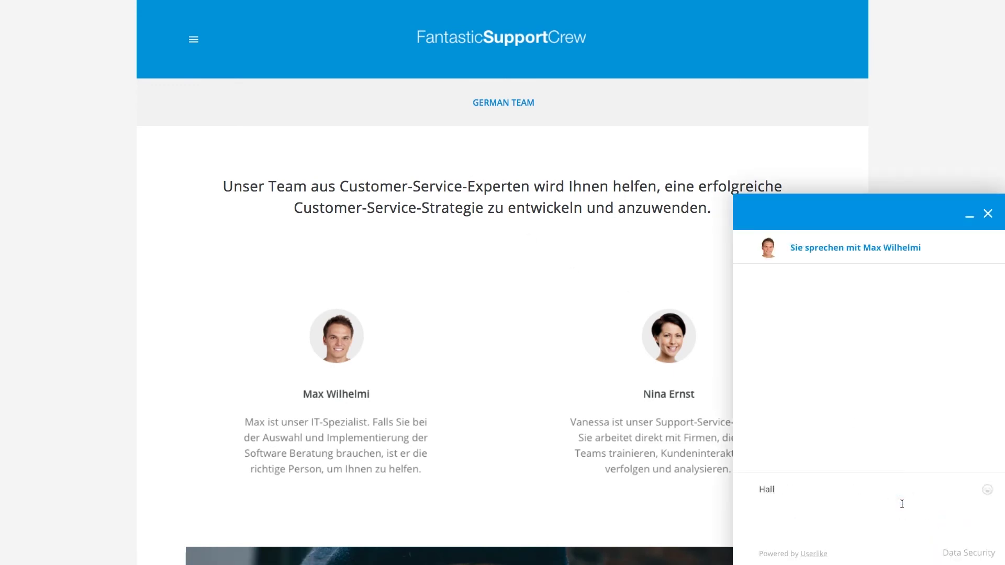
pyautogui.write('x,')
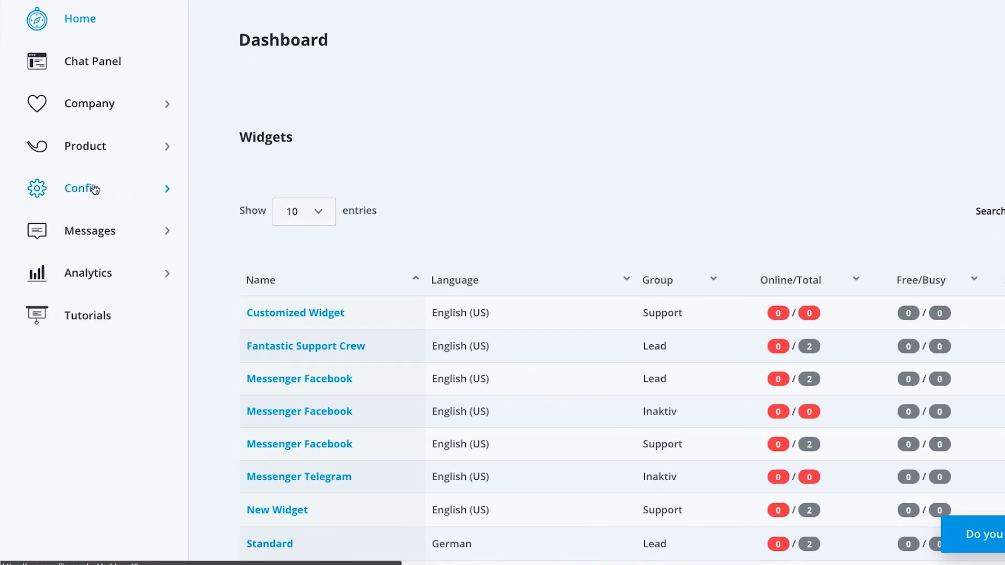
pyautogui.click(95, 190)
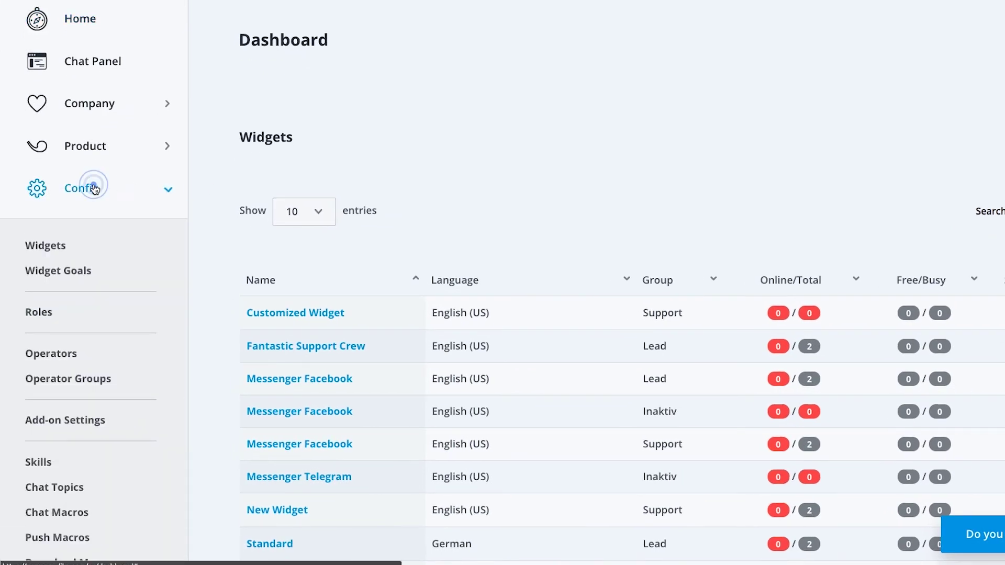
# Add a skill named 'Sales' with description 'Works in Sales' and confirm it.
pyautogui.click(40, 463)
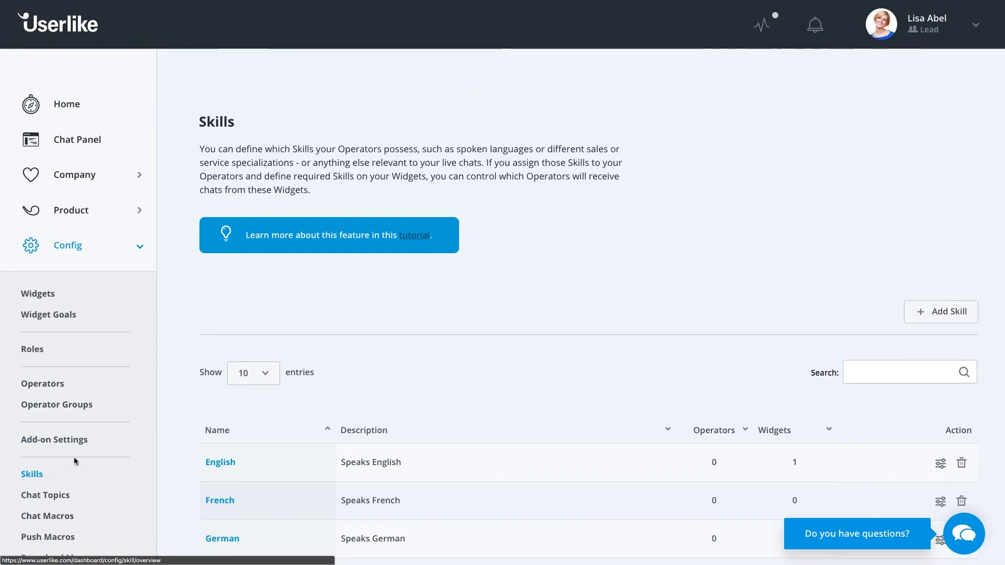
pyautogui.scroll(-3, 535, 325)
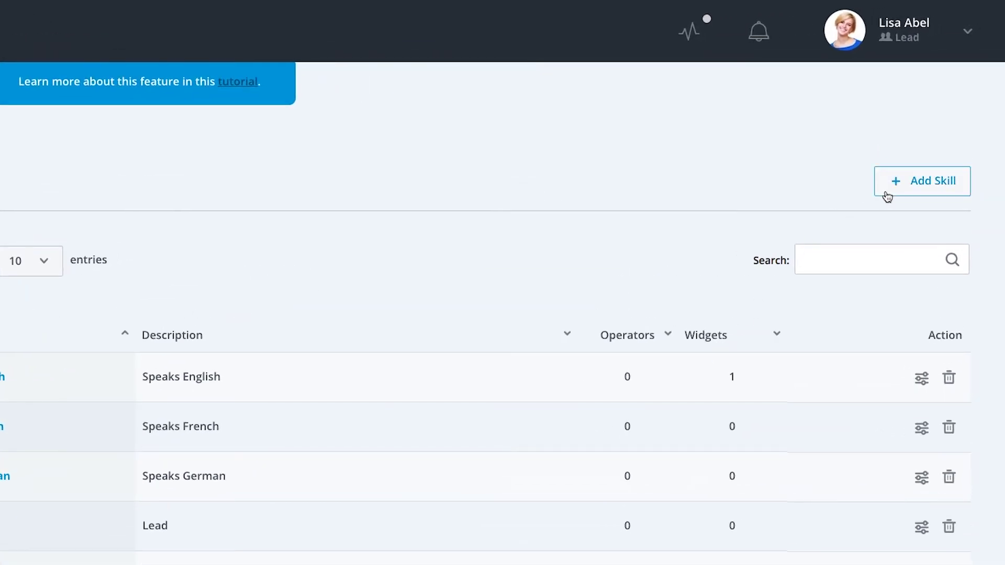
pyautogui.click(885, 191)
pyautogui.click(452, 219)
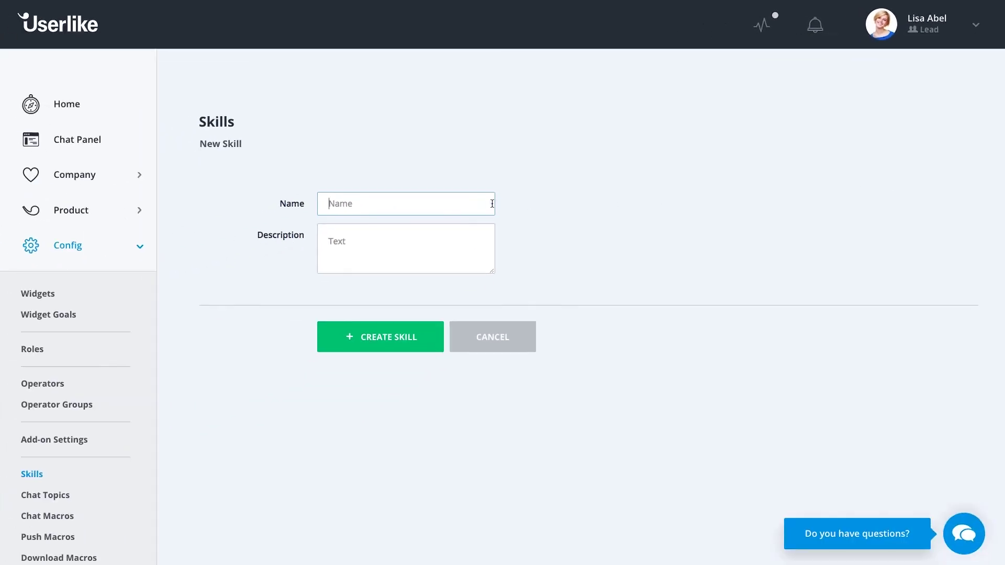
pyautogui.write('Sales')
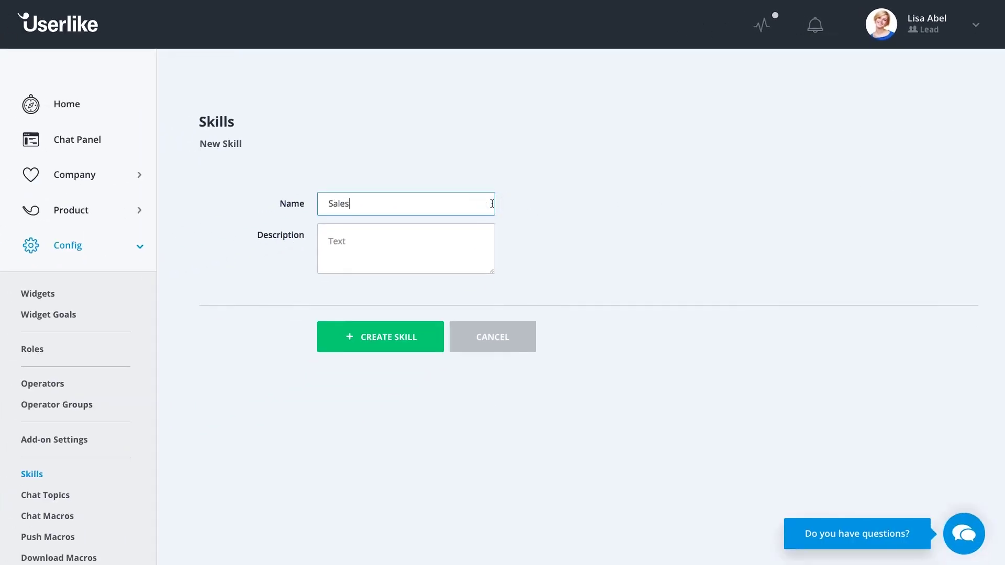
pyautogui.press('Tab')
pyautogui.write('Works in Sales')
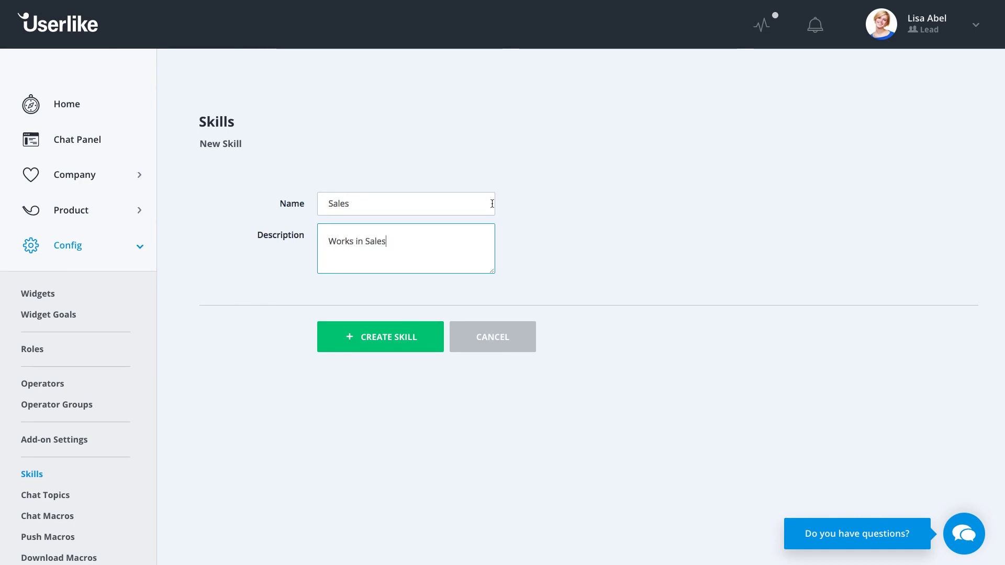
pyautogui.click(431, 331)
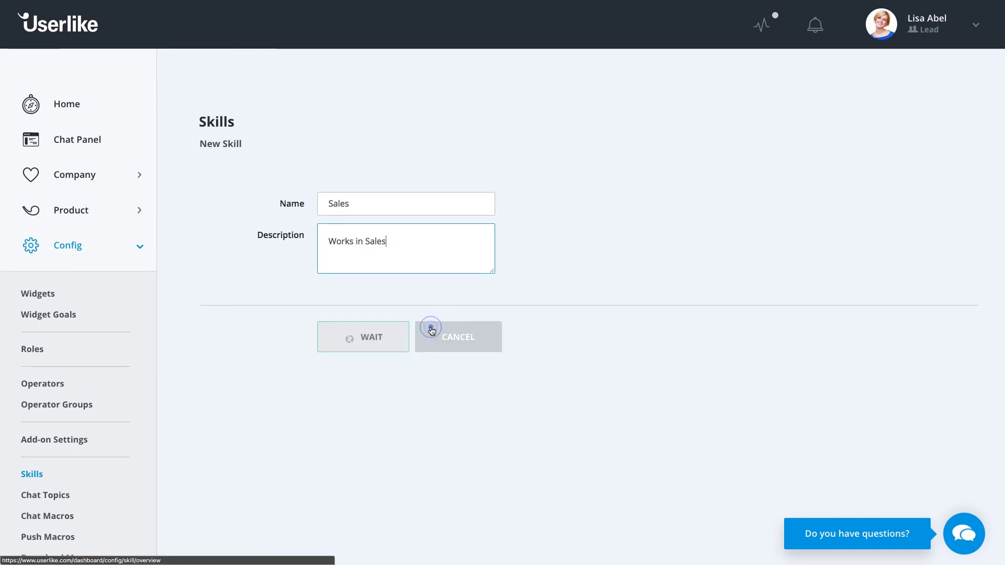
pyautogui.click(359, 164)
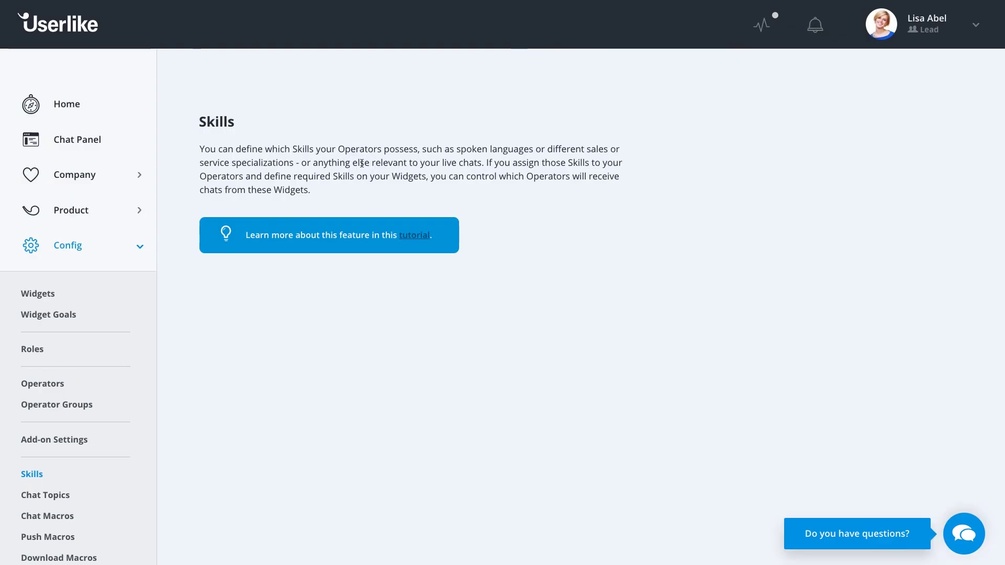
pyautogui.scroll(-1, 361, 164)
pyautogui.scroll(-3, 362, 163)
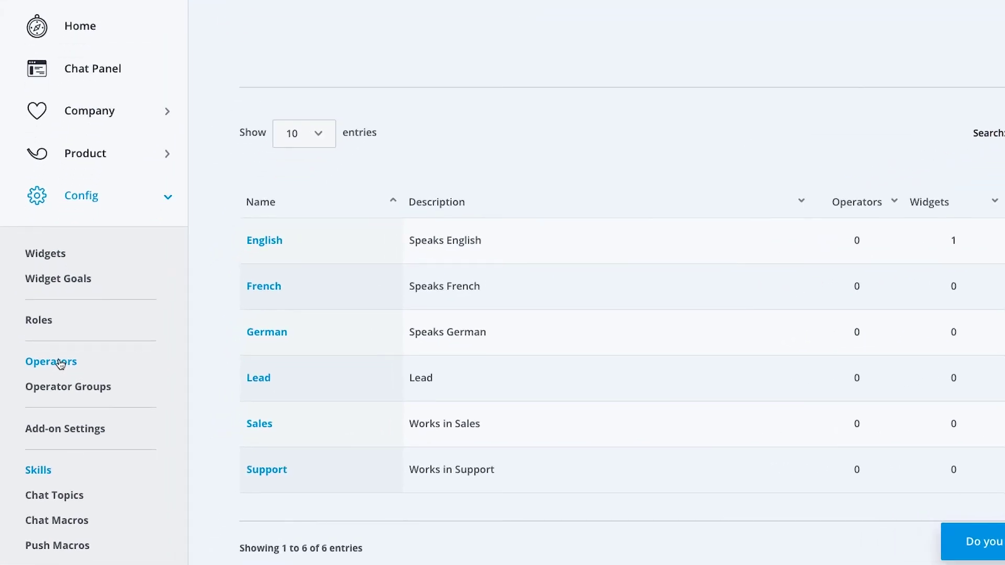
# Tick English and Sales in the Support manager's Skills tab, save, and return to Operators.
pyautogui.click(60, 363)
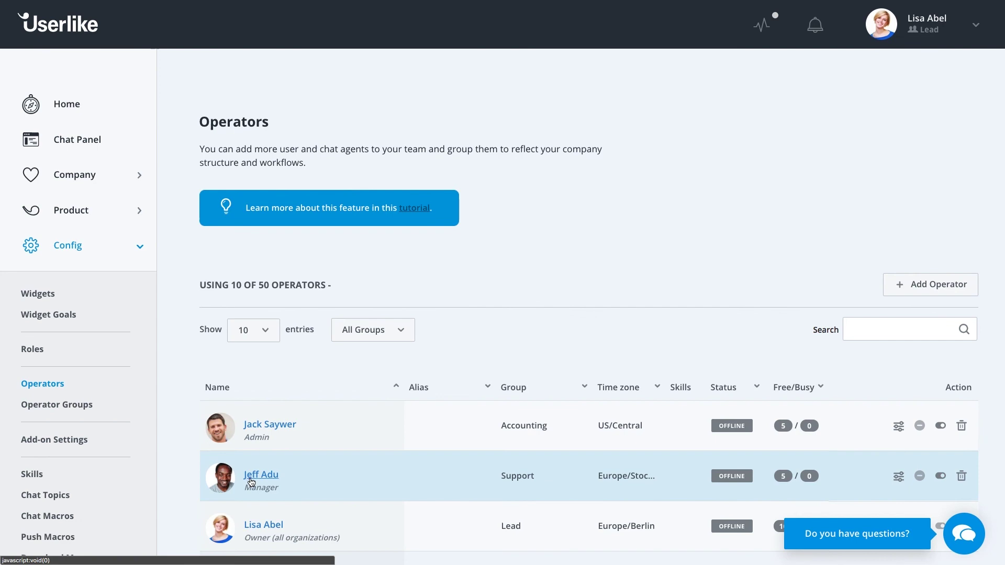
pyautogui.click(251, 478)
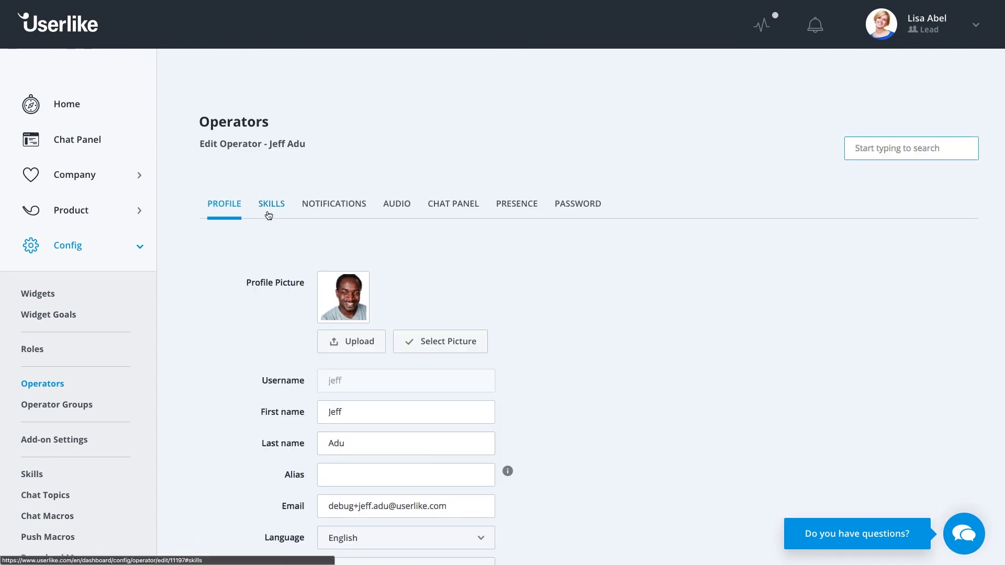
pyautogui.click(268, 215)
pyautogui.click(337, 279)
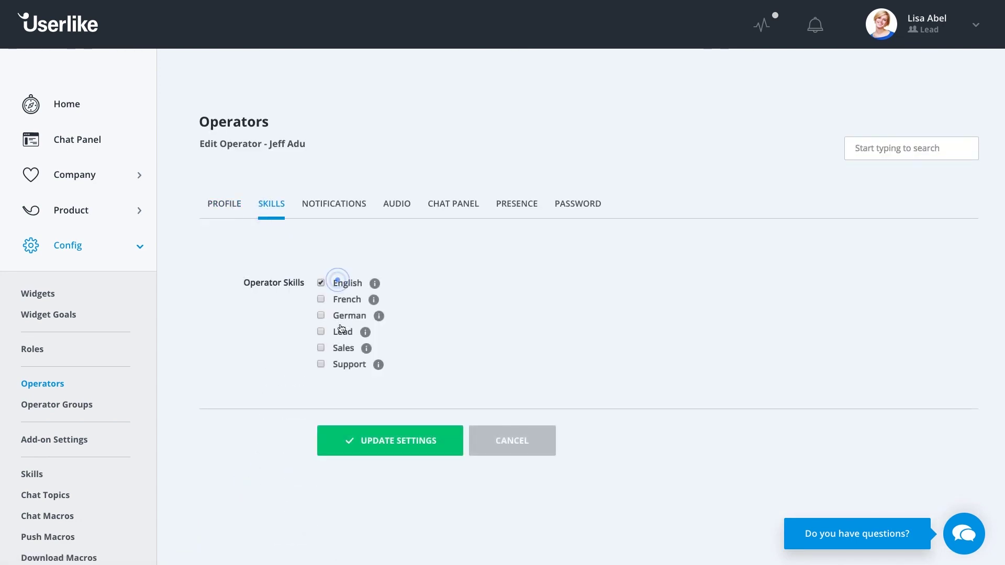
pyautogui.click(341, 348)
pyautogui.click(385, 433)
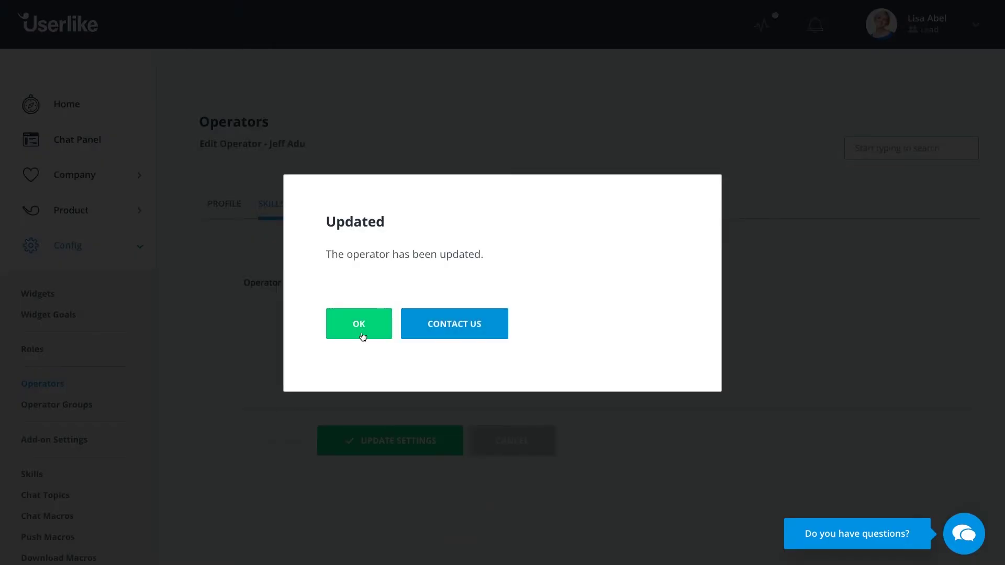
pyautogui.click(360, 327)
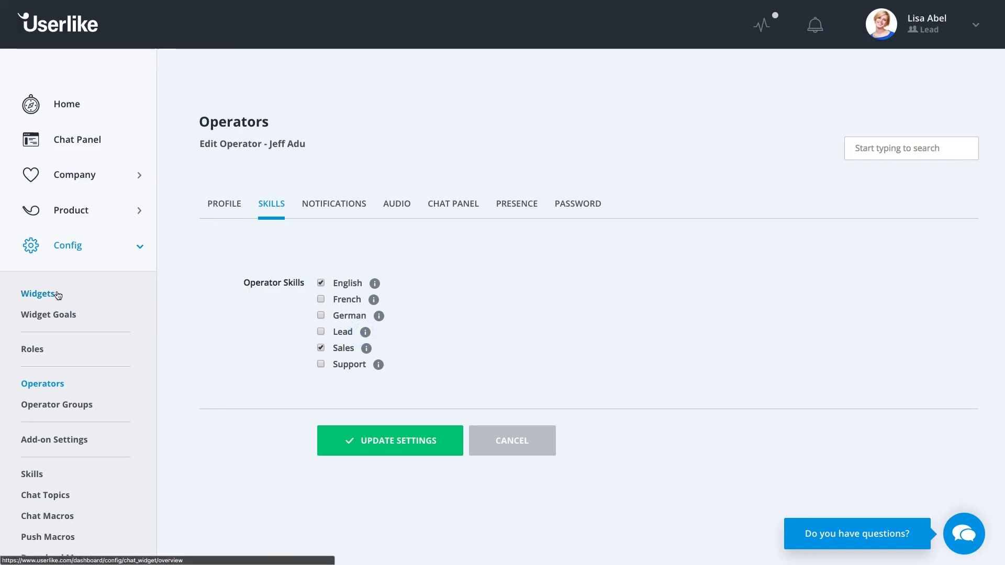
pyautogui.click(52, 384)
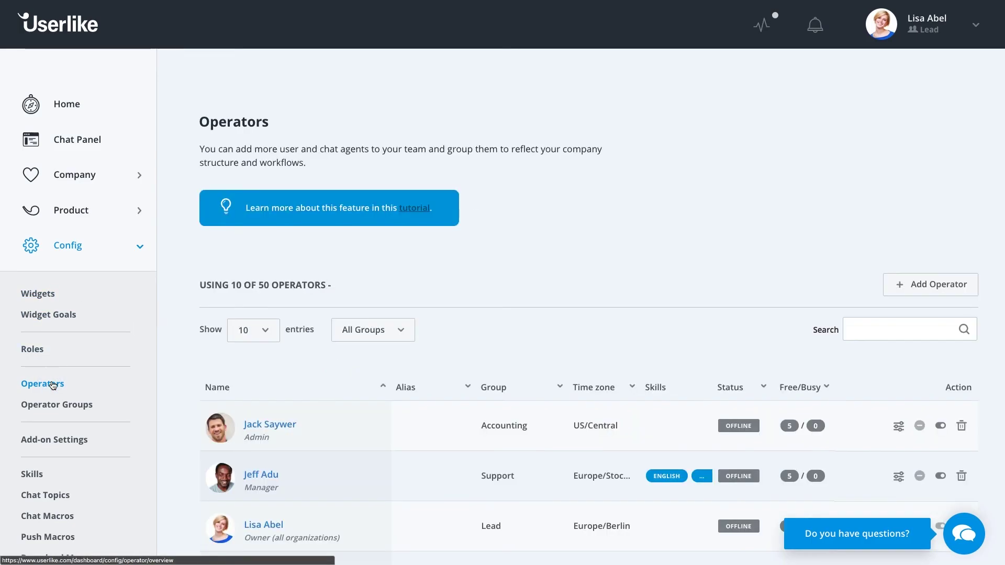
pyautogui.scroll(-2, 278, 372)
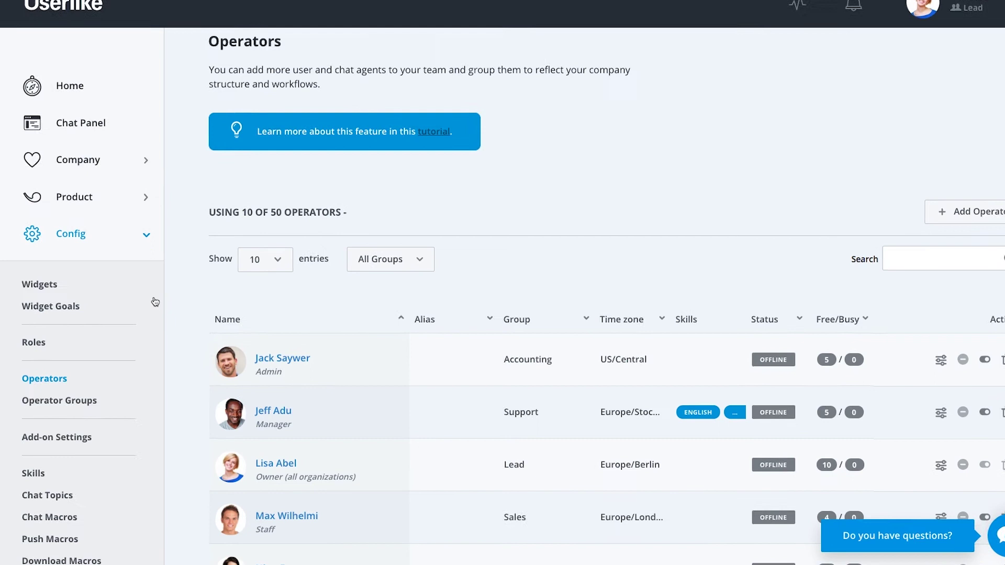
# Set Fantastic Support Crew's Chat Routing to Skills and add a new skill set.
pyautogui.click(42, 284)
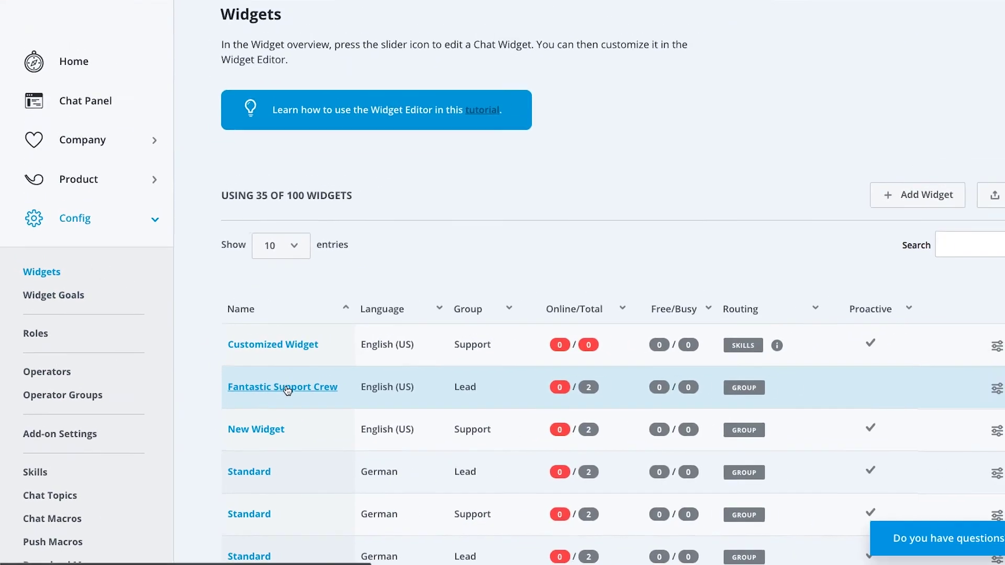
pyautogui.click(287, 389)
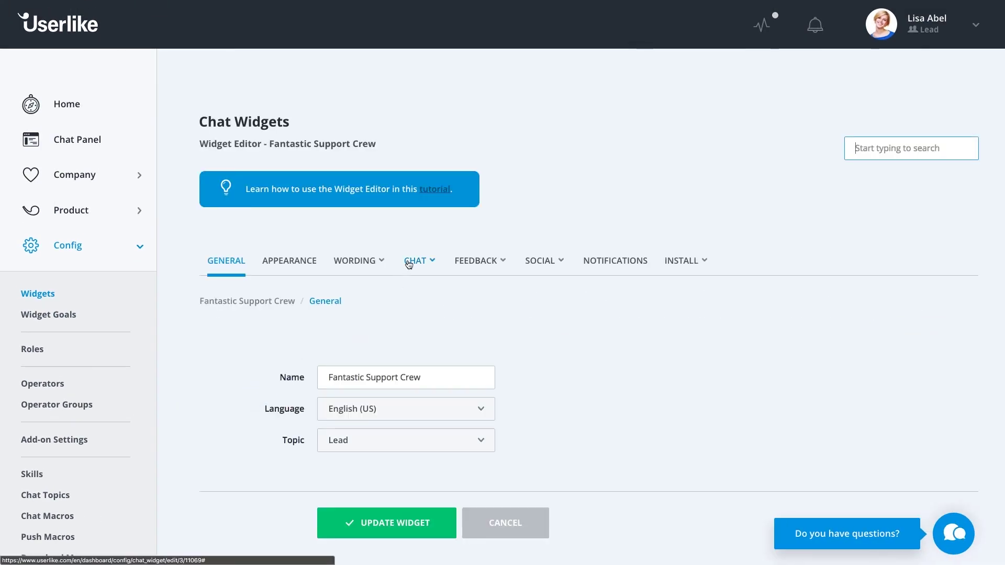
pyautogui.click(409, 265)
pyautogui.click(431, 312)
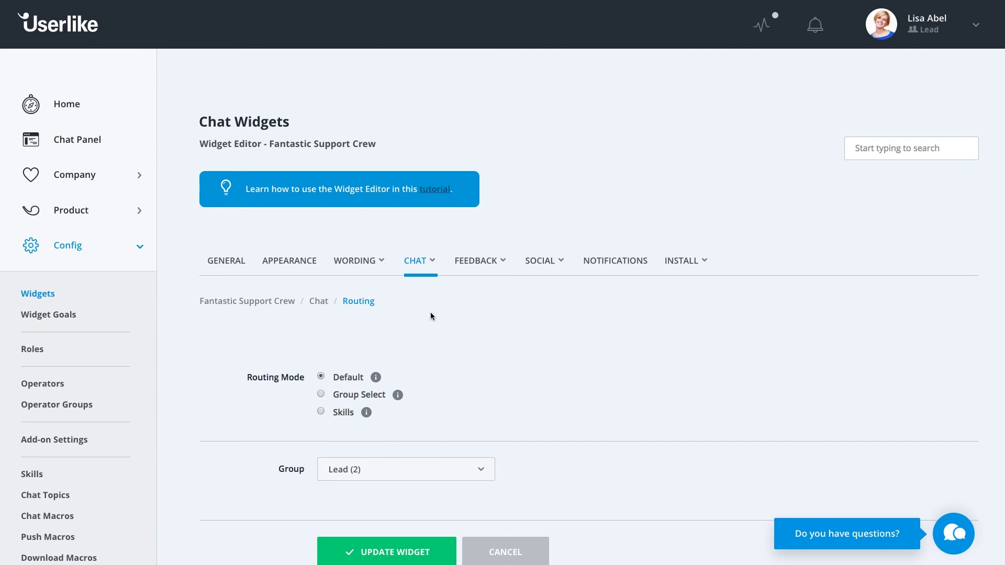
pyautogui.click(348, 416)
pyautogui.scroll(-1, 420, 407)
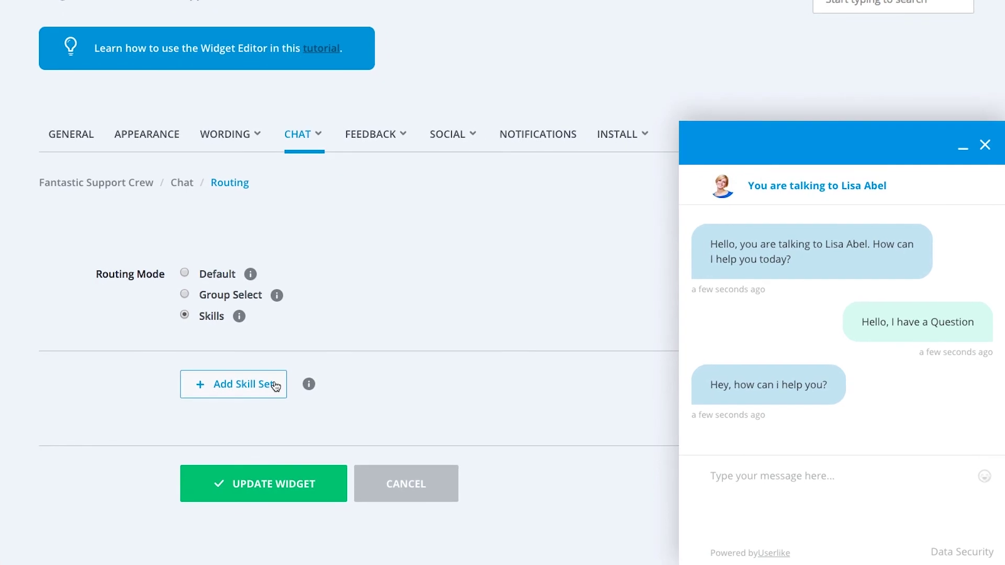
pyautogui.click(275, 385)
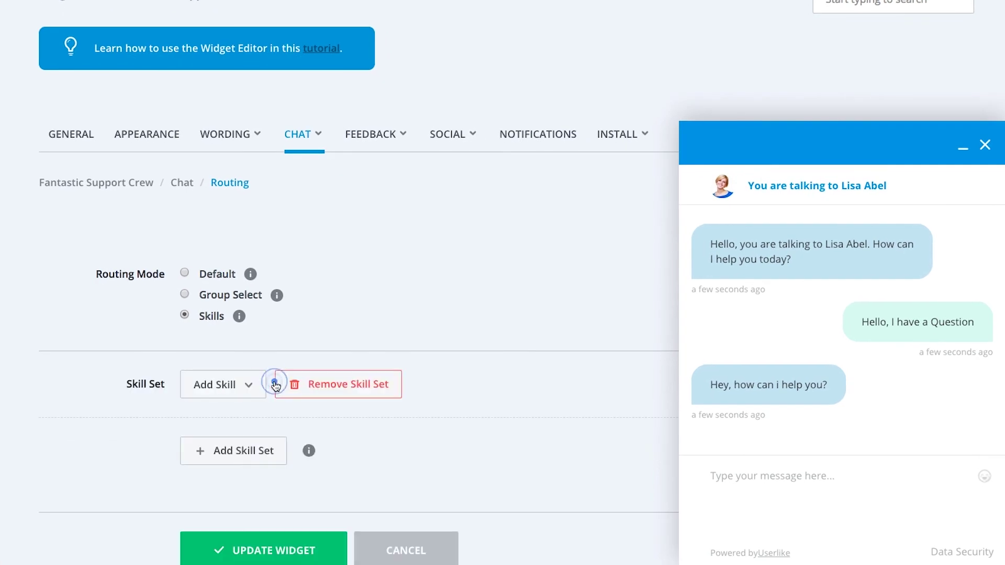
pyautogui.click(247, 387)
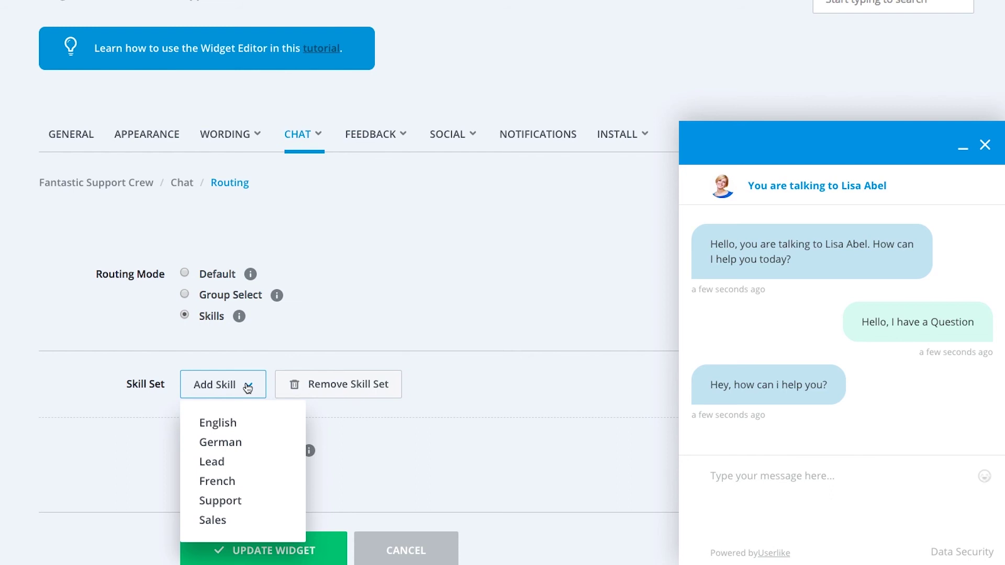
# Fill the first skill set with English and Sales.
pyautogui.click(226, 423)
pyautogui.click(228, 428)
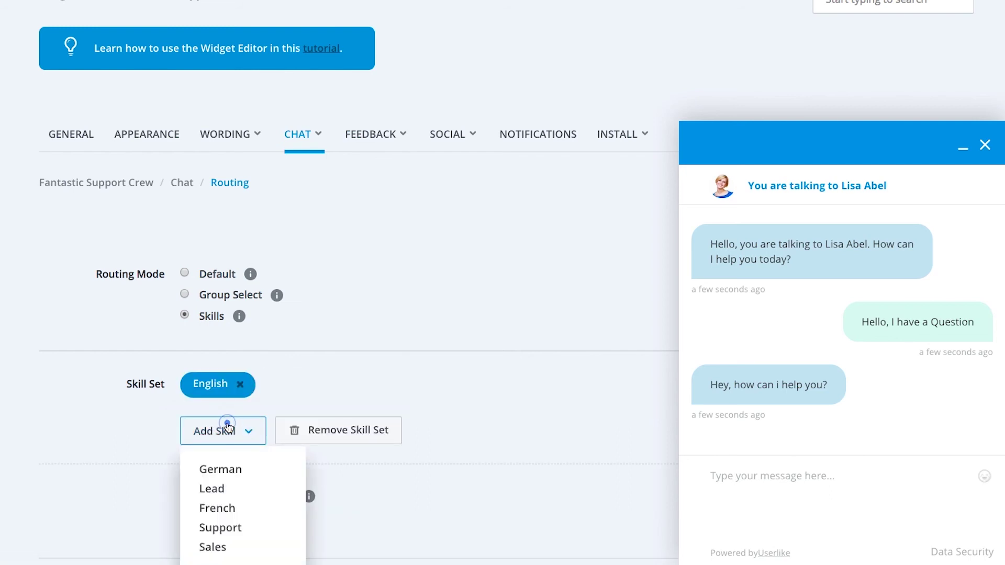
pyautogui.click(226, 549)
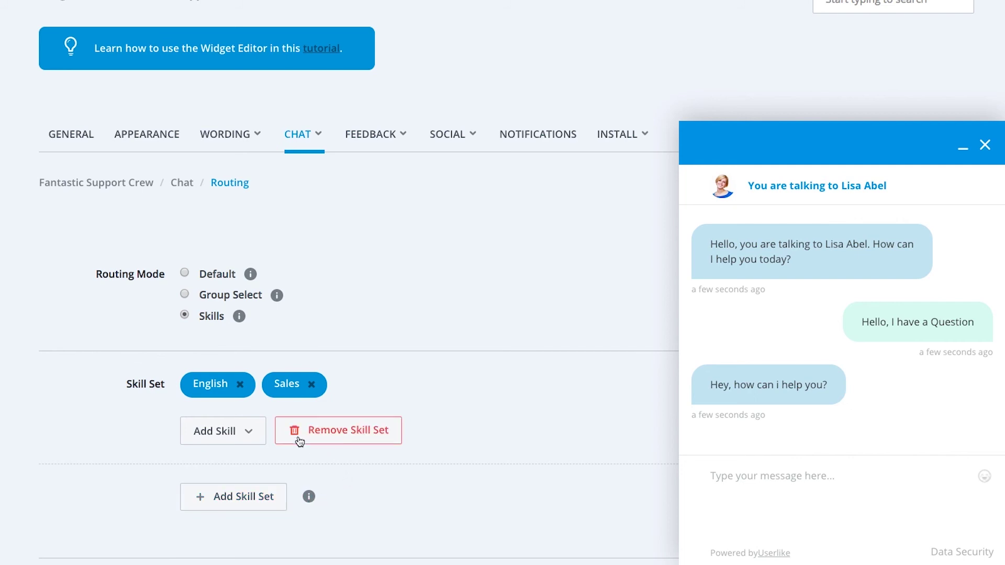
# Create a second skill set containing German and Sales.
pyautogui.click(251, 496)
pyautogui.scroll(-2, 256, 498)
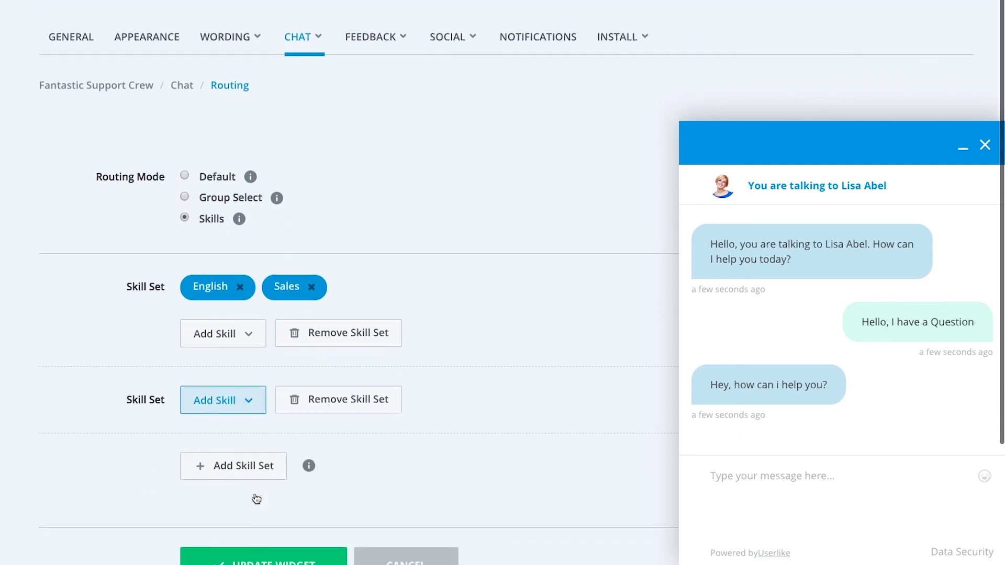
pyautogui.click(248, 404)
pyautogui.click(227, 457)
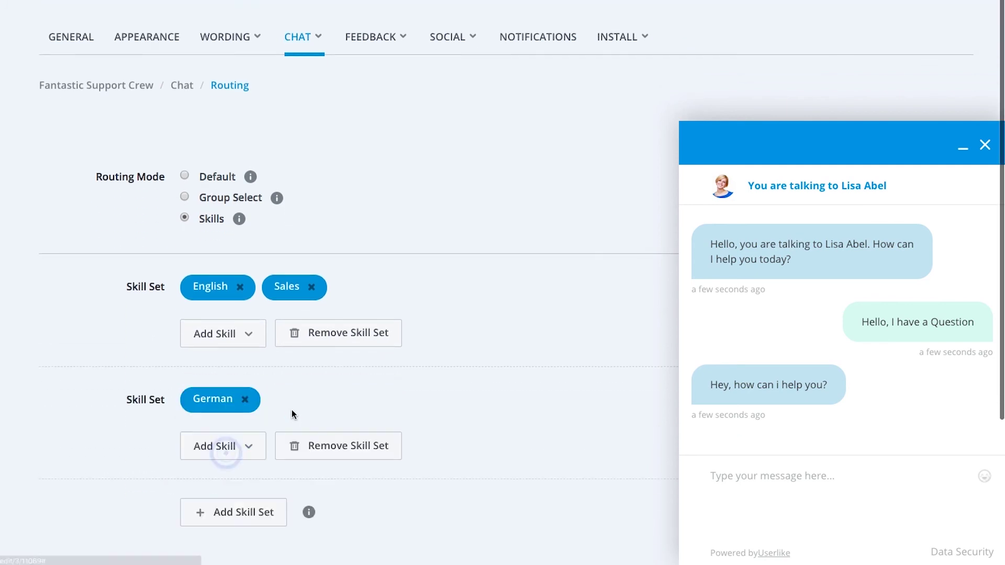
pyautogui.click(240, 446)
pyautogui.scroll(-1, 232, 492)
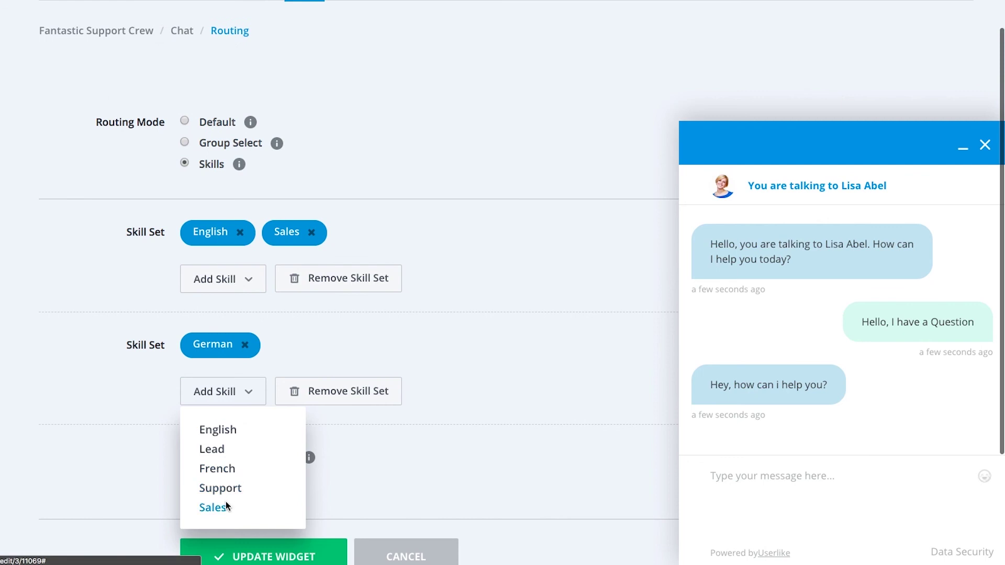
pyautogui.click(223, 507)
pyautogui.scroll(-1, 241, 492)
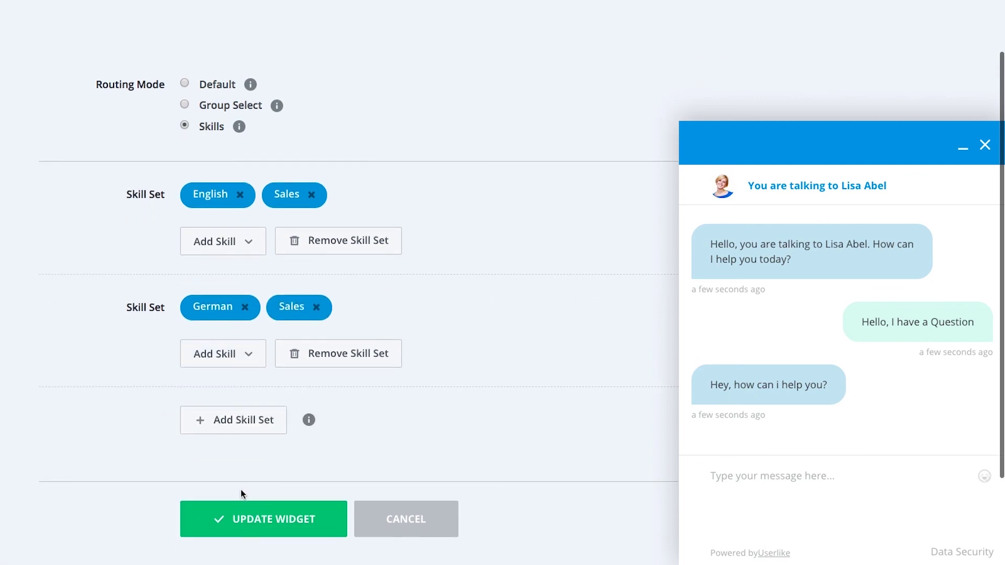